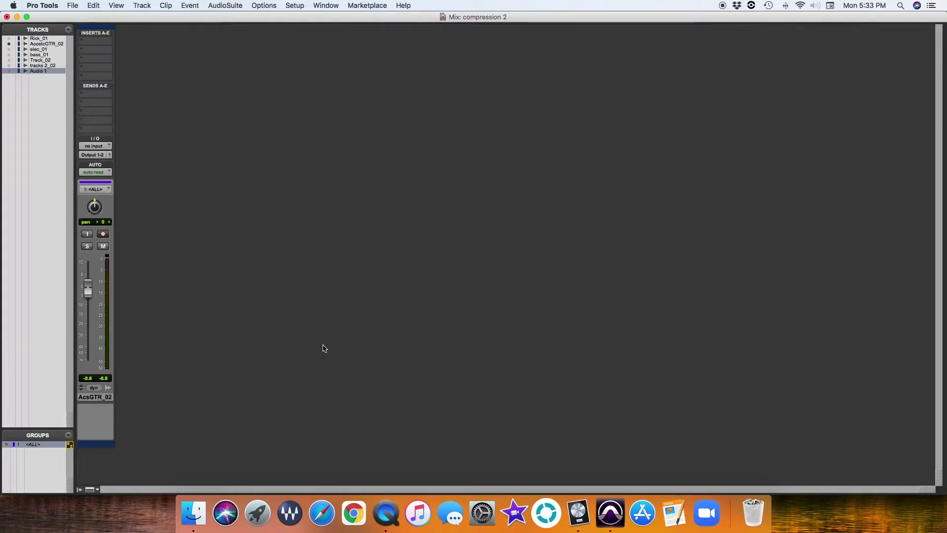
Play the acoustic guitar track in the Edit window from the start of its second section, and stop playback
key("super+equal")
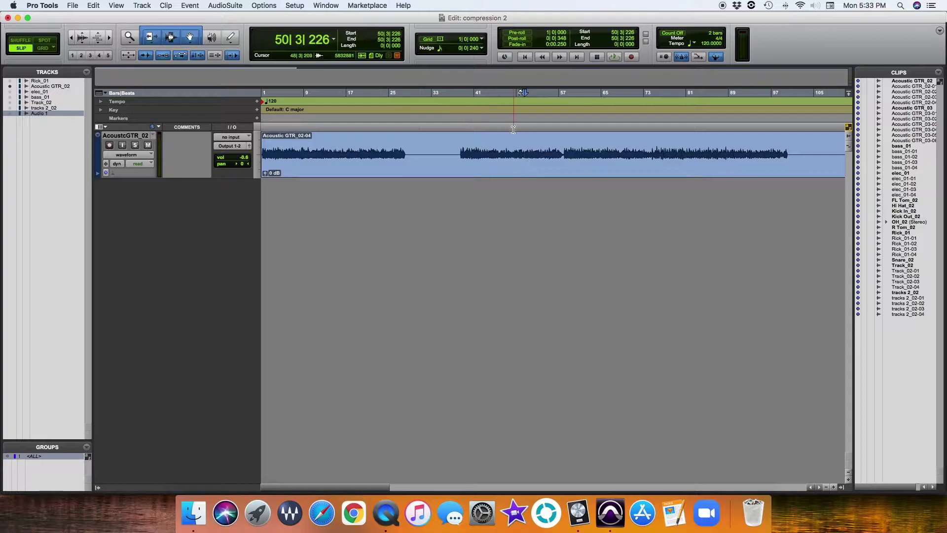
left_click(431, 147)
key("Tab")
key("space")
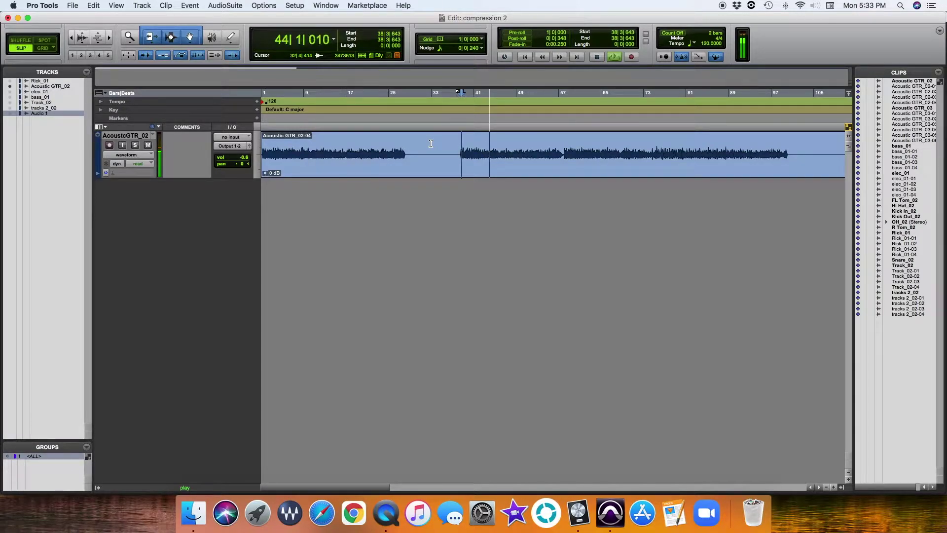
key("space")
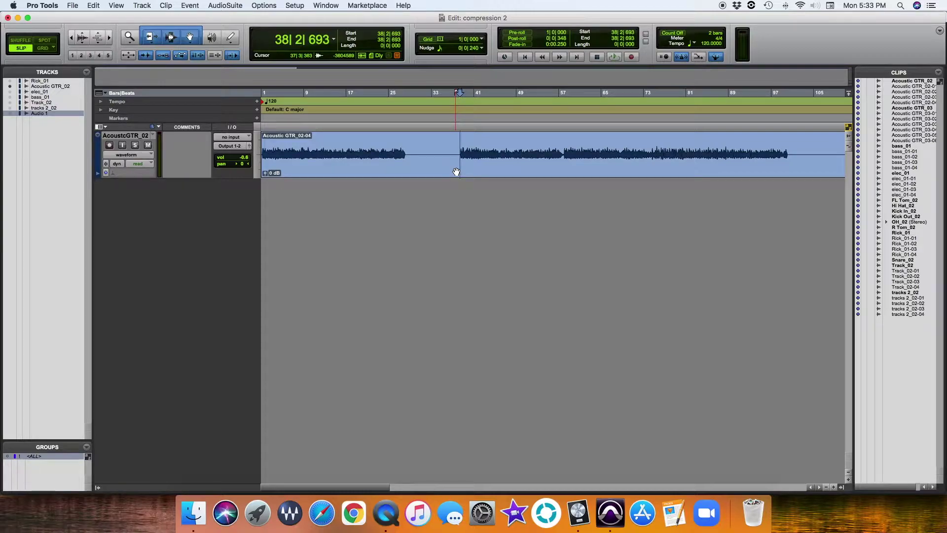
Insert the Dyn3 Compressor/Limiter (mono) plug-in in the first insert slot of the acoustic guitar track
key("super+equal")
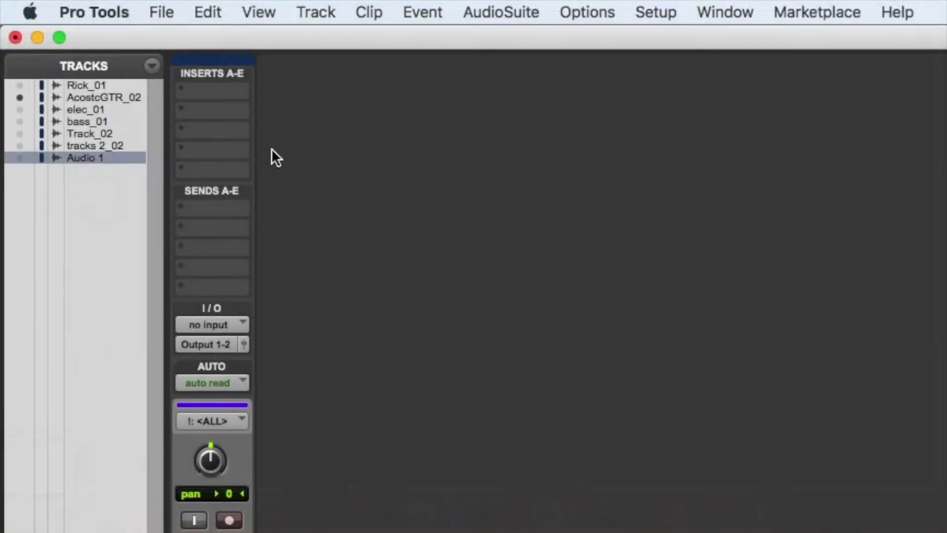
left_click(215, 89)
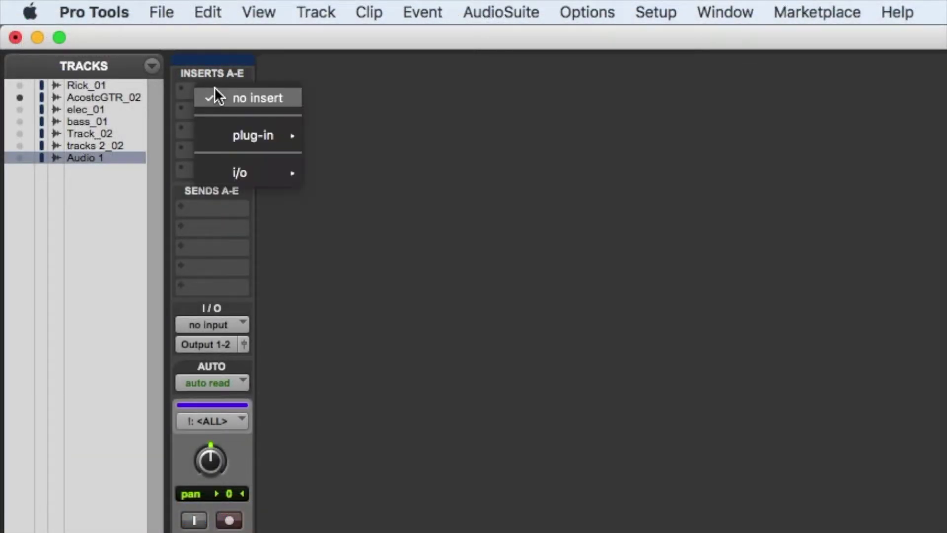
mouse_move(245, 131)
mouse_move(374, 159)
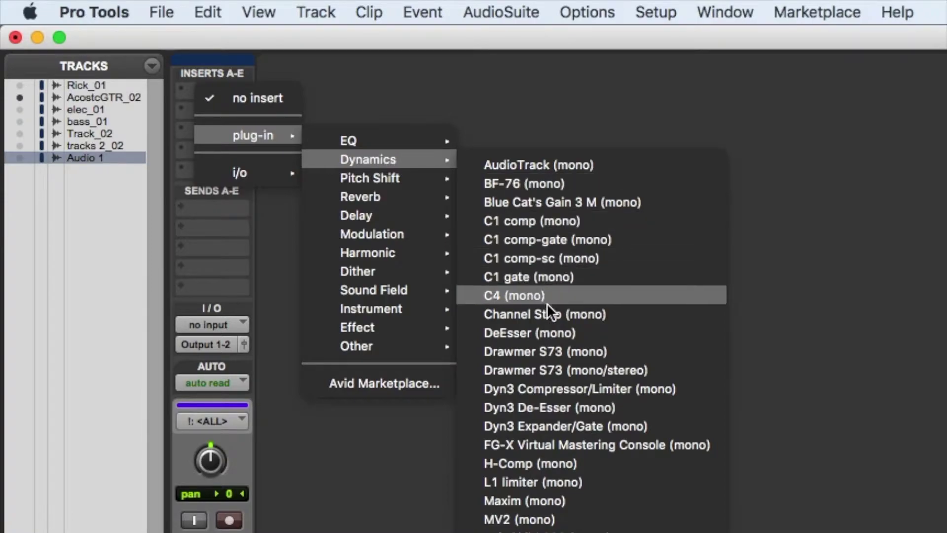
left_click(538, 389)
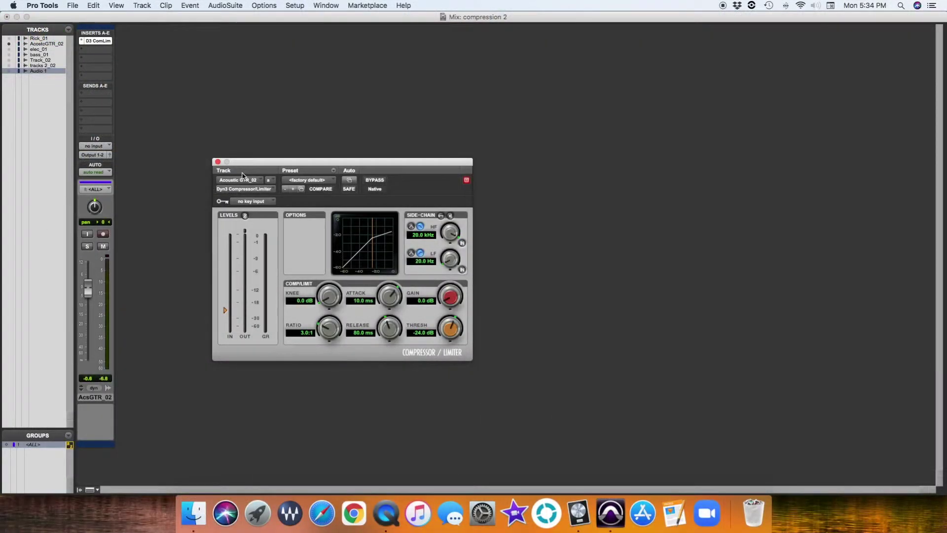
left_click_drag(273, 163, 308, 133)
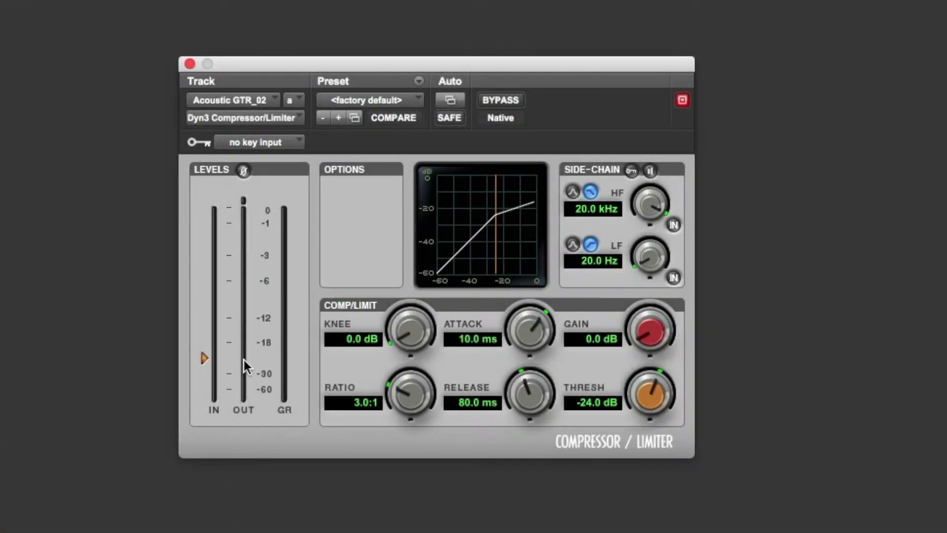
Set the compressor's knee to 0.2 dB, attack to 12.6 ms, ratio to 3.5:1 and release to 48.5 ms
scroll(470, 402, "down", 4)
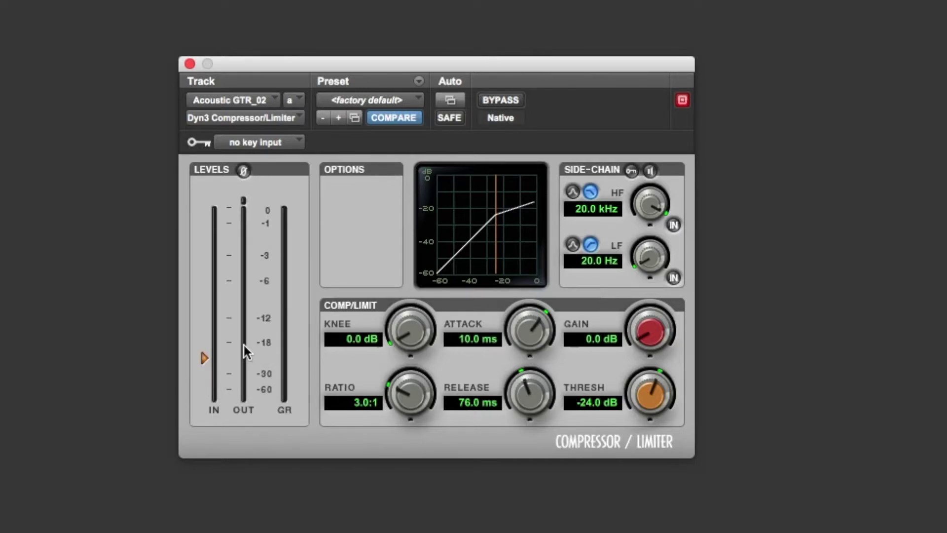
key("space")
scroll(405, 331, "up", 1)
scroll(520, 327, "up", 3)
scroll(640, 335, "up", 1)
scroll(640, 336, "down", 1)
scroll(353, 395, "up", 1)
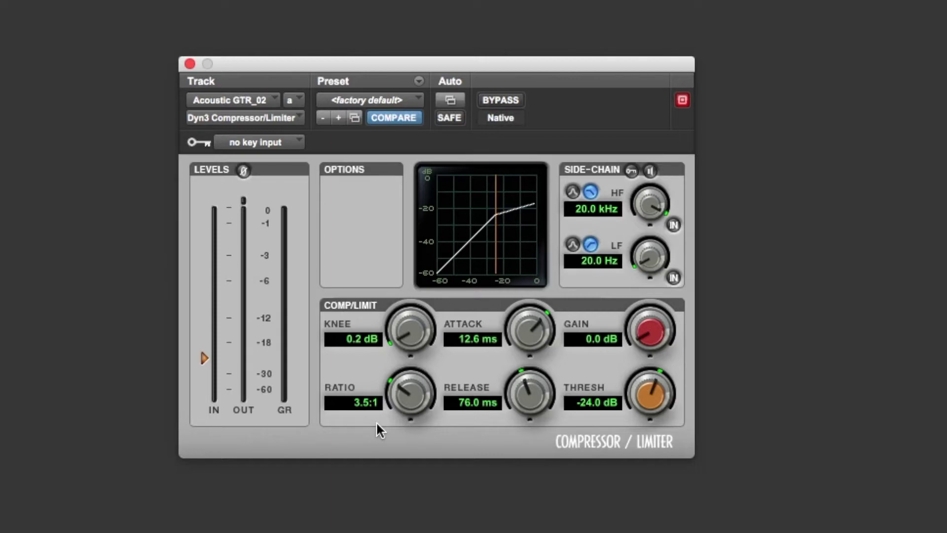
left_click_drag(539, 391, 574, 243)
left_click_drag(522, 390, 536, 517)
left_click_drag(518, 402, 540, 392)
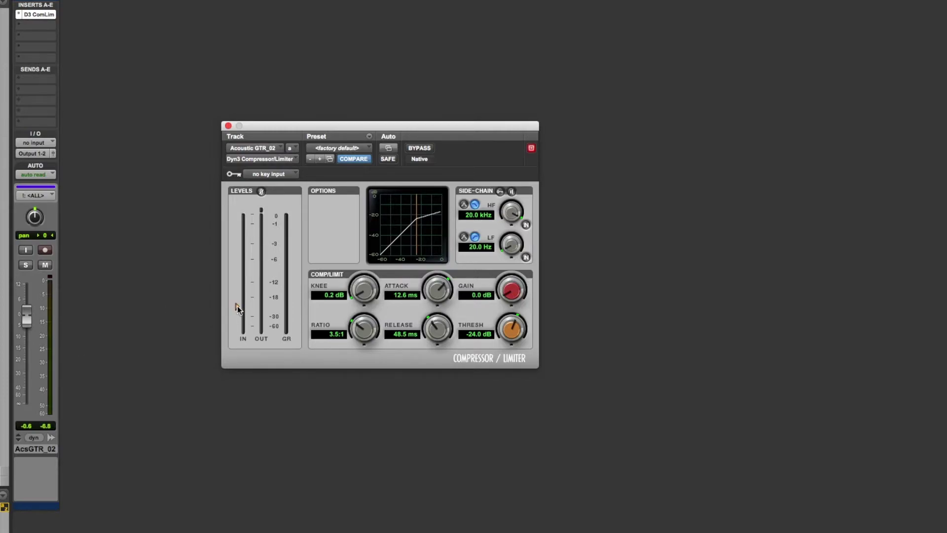
Move the compressor's threshold through its range and set it to -28.4 dB while the guitar plays
mouse_move(236, 307)
left_mouse_down()
mouse_move(238, 318)
mouse_move(238, 194)
left_mouse_up()
left_click_drag(237, 217, 237, 304)
key("space")
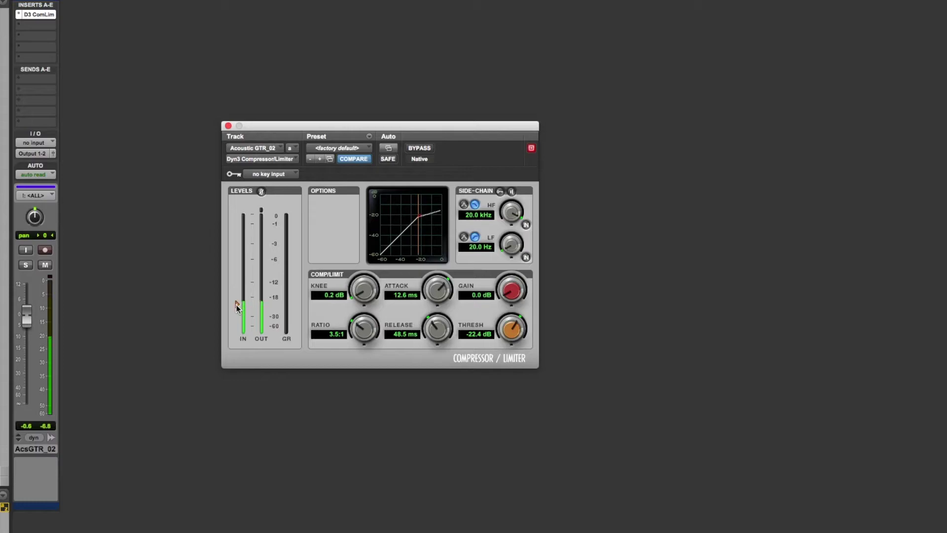
left_click_drag(237, 306, 238, 316)
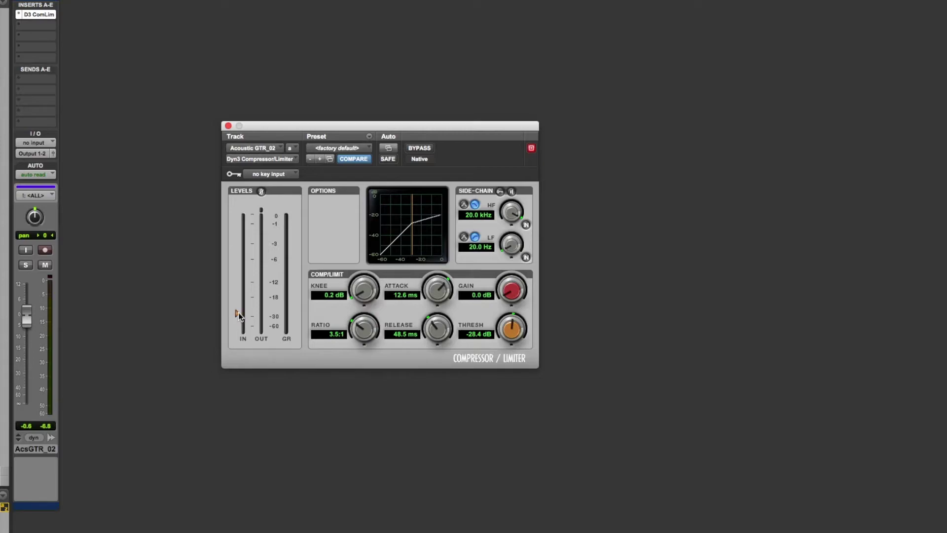
Return to the Edit window, move the compressor below the track and place the playback cursor at the second guitar section's start
key("super+equal")
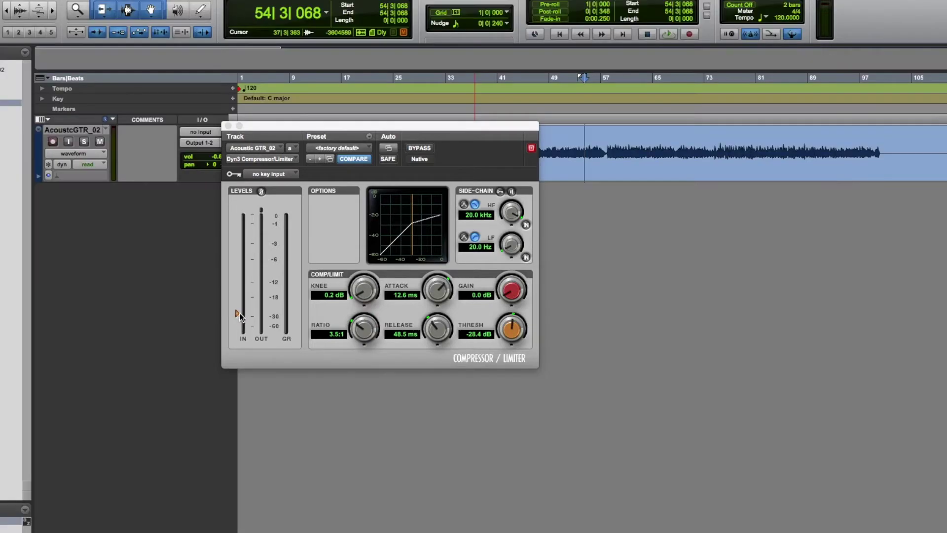
left_click_drag(398, 125, 425, 212)
left_click(479, 152)
key("super+alt+Tab")
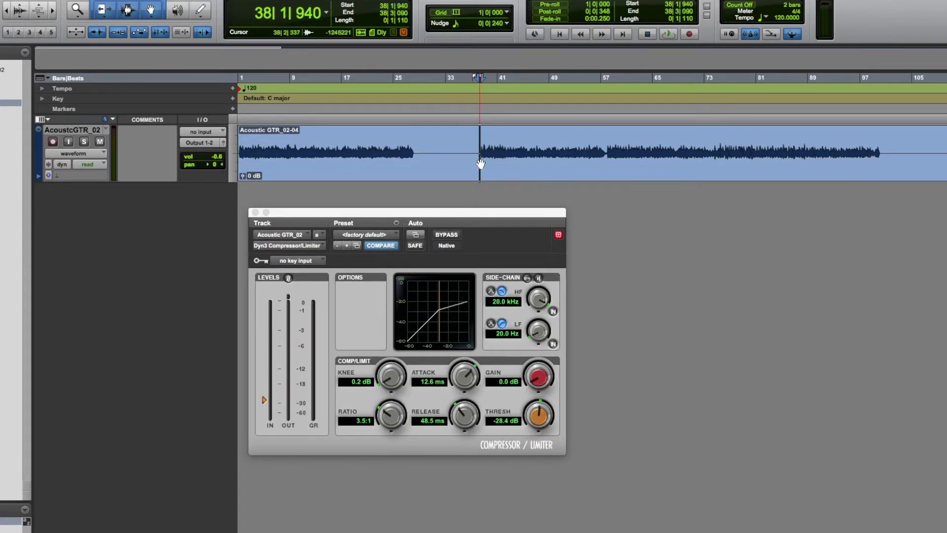
left_click(477, 152)
key("Tab")
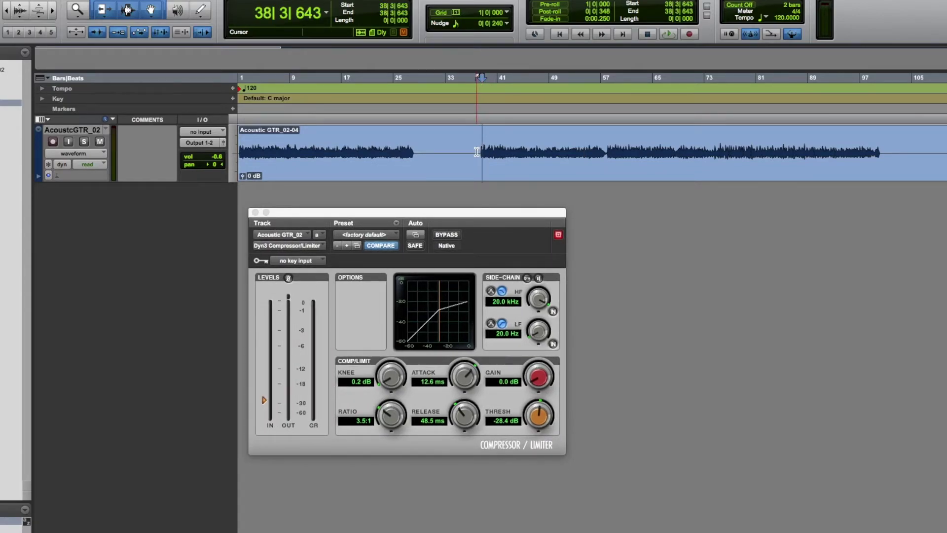
Play the second guitar section while lowering the compressor's threshold to -30.2 dB, and stop playback
key("space")
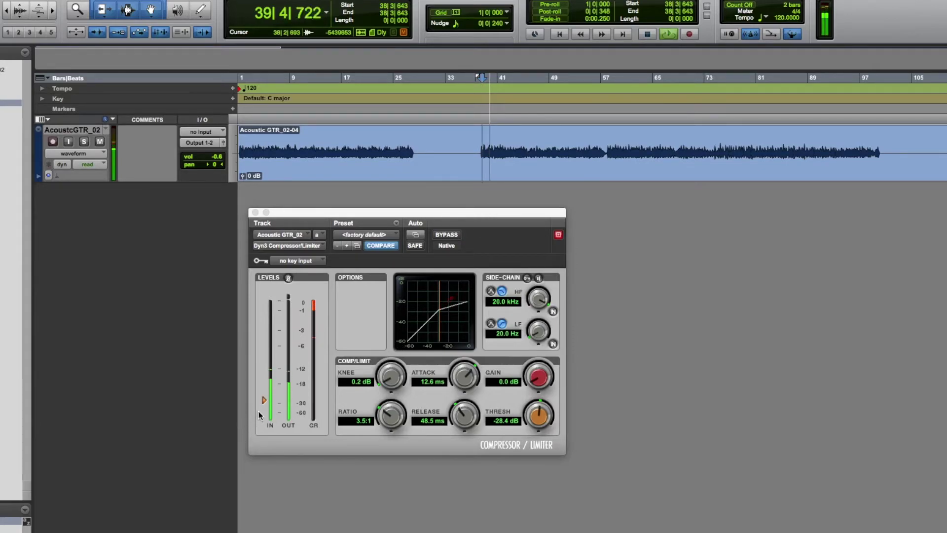
left_click_drag(264, 400, 264, 406)
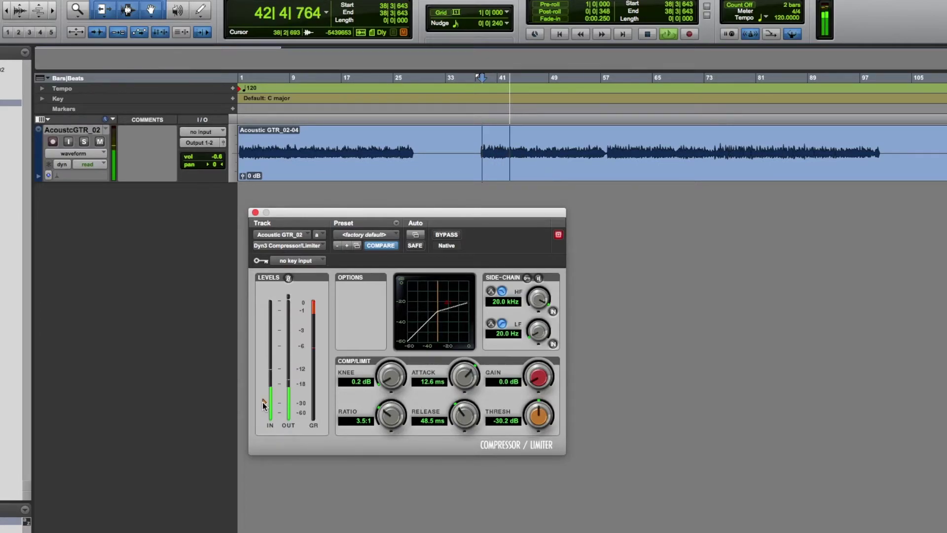
key("space")
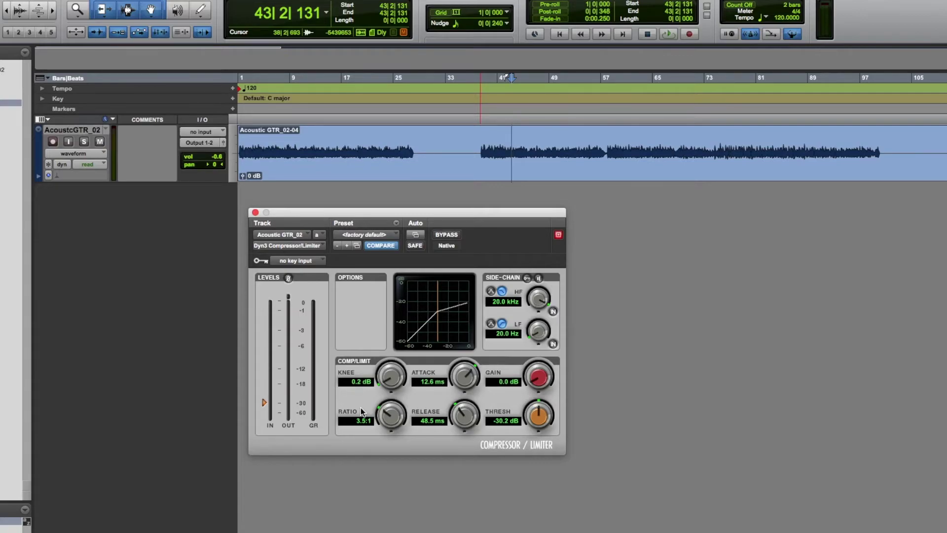
Lower the compressor's ratio to 2.5:1
scroll(384, 424, "down", 3)
scroll(383, 428, "down", 6)
scroll(383, 434, "down", 1)
scroll(387, 417, "down", 1)
scroll(387, 418, "up", 2)
scroll(392, 419, "down", 1)
Set the compressor's attack to 20.0 ms and its release to 75.2 ms
left_click_drag(475, 380, 468, 377)
left_click_drag(467, 374, 467, 372)
scroll(463, 415, "up", 2)
left_click_drag(462, 415, 464, 406)
left_click_drag(466, 411, 466, 409)
Play the guitar from the second section's start while lengthening the compressor's release to 103.7 ms, and stop playback
left_click(481, 148)
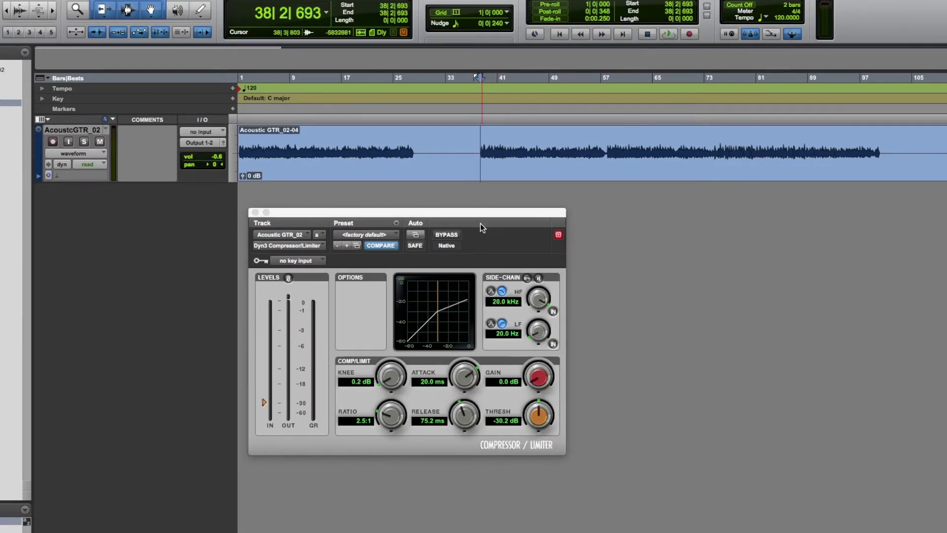
key("space")
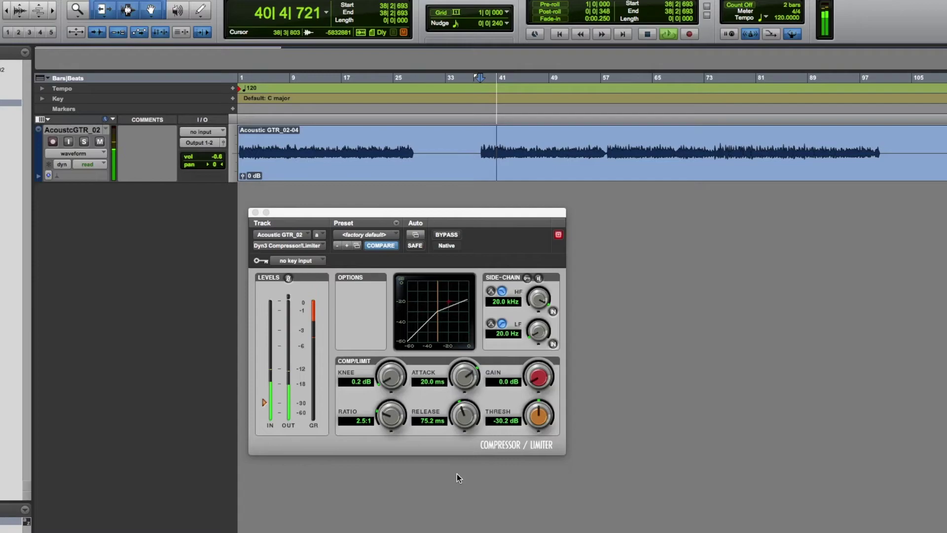
left_click_drag(468, 422, 468, 389)
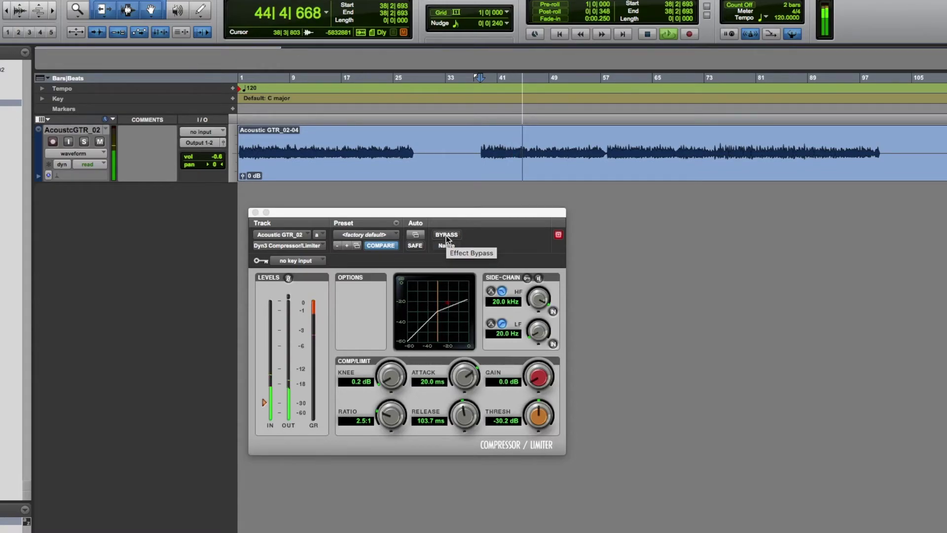
key("space")
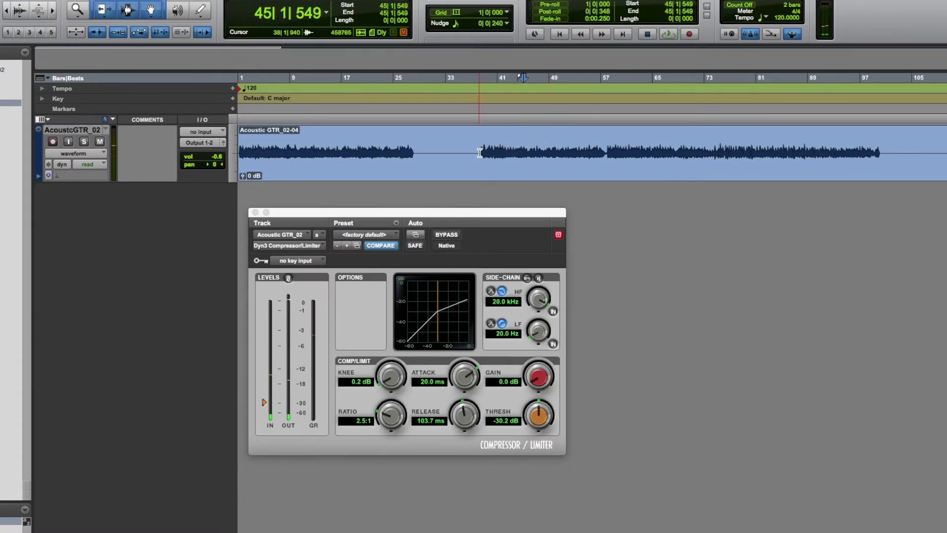
Replay the second guitar section while raising the compressor's makeup gain to 2.2 dB, and stop playback
left_click(480, 152)
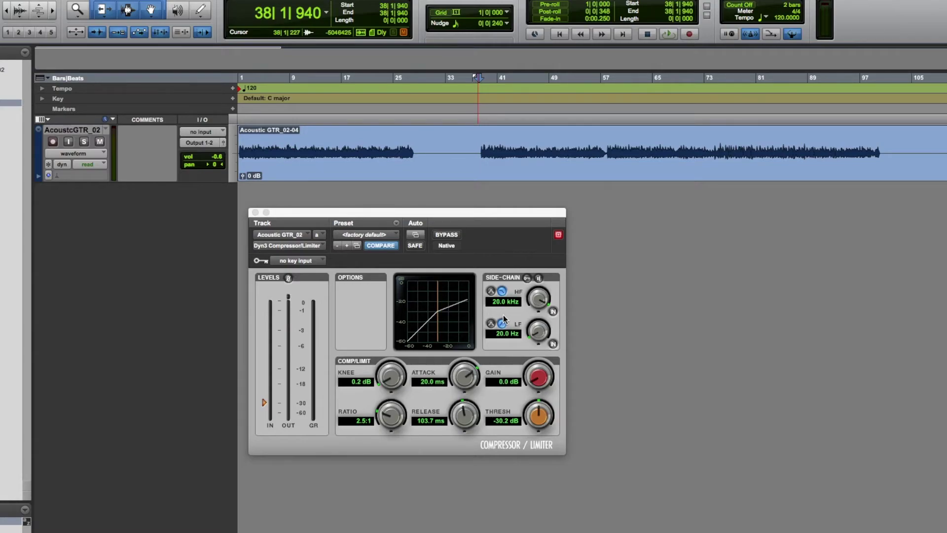
key("space")
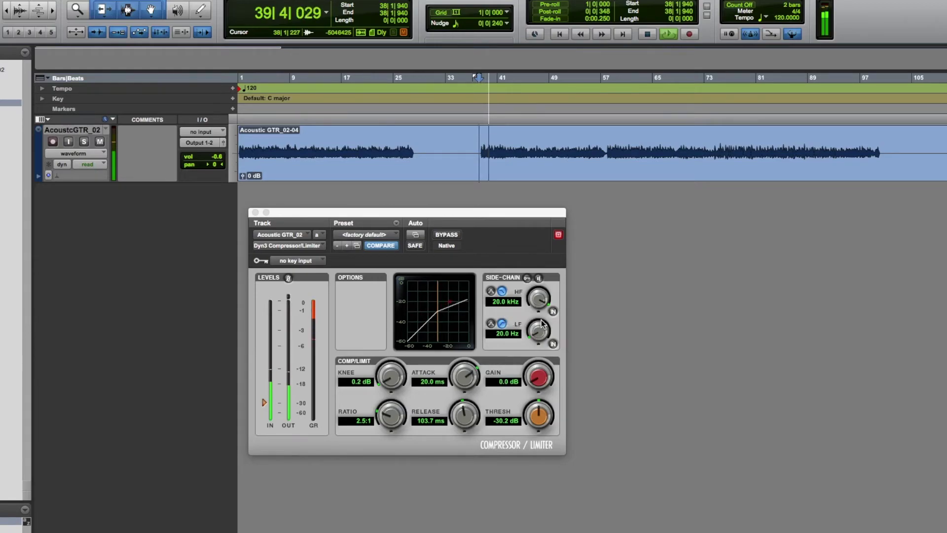
left_click(532, 378)
left_click_drag(533, 378, 535, 368)
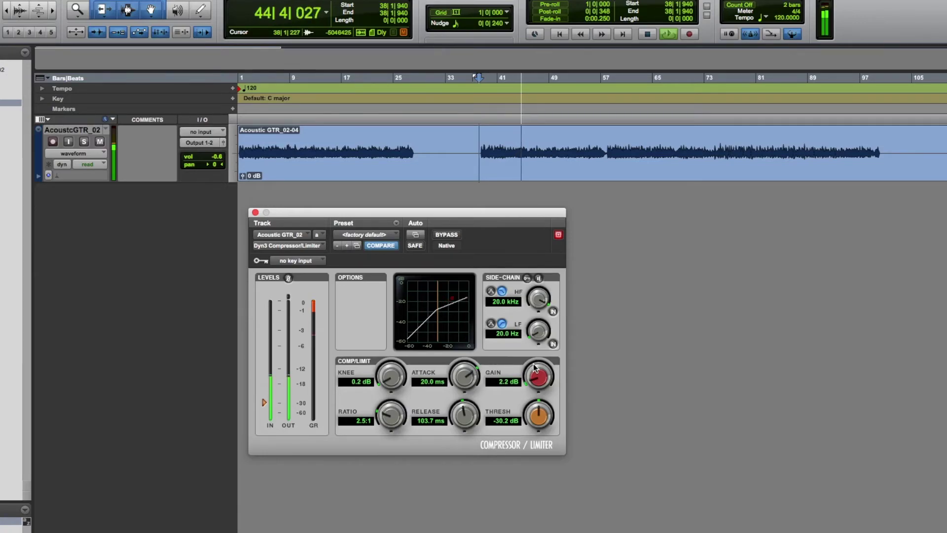
key("space")
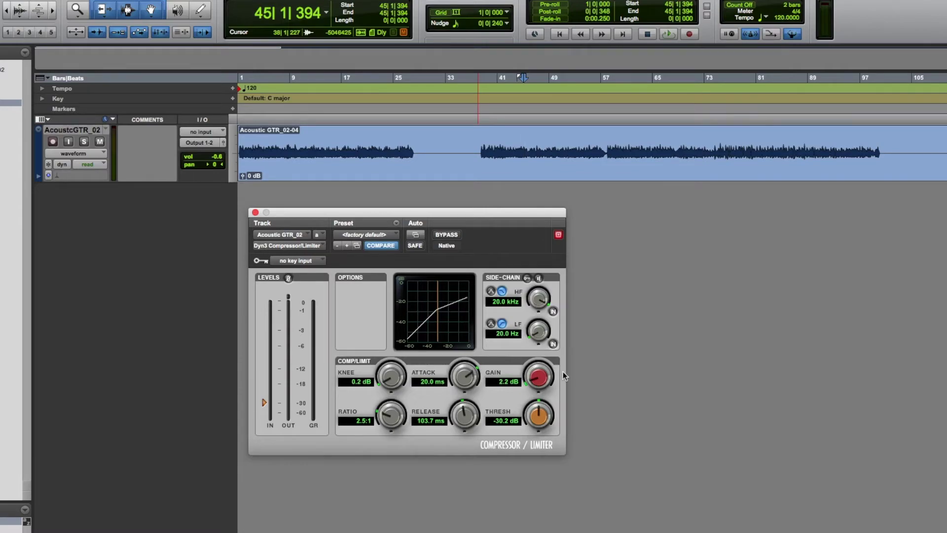
Place the playback cursor back at the second guitar section's start and set the compressor's gain to 3.5 dB
left_click(480, 153)
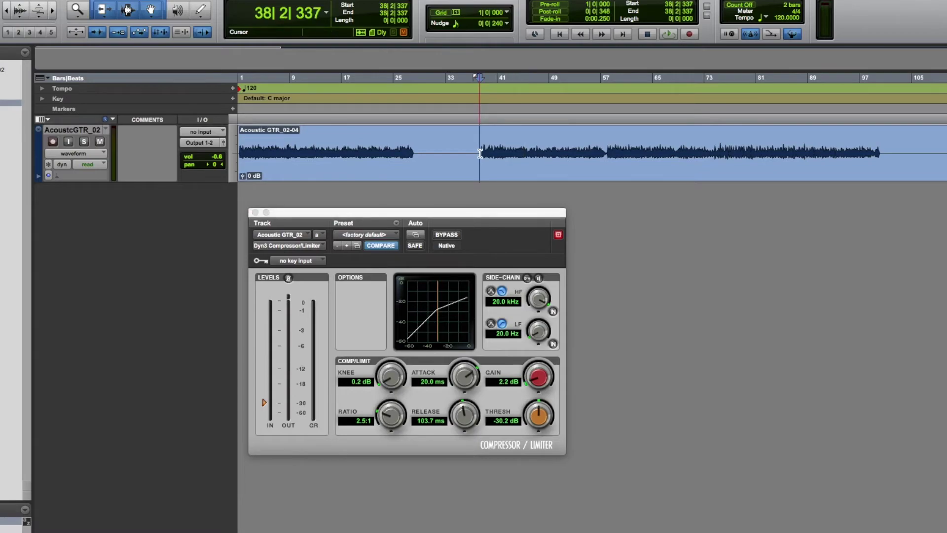
scroll(406, 179, "right", 2)
key("Tab")
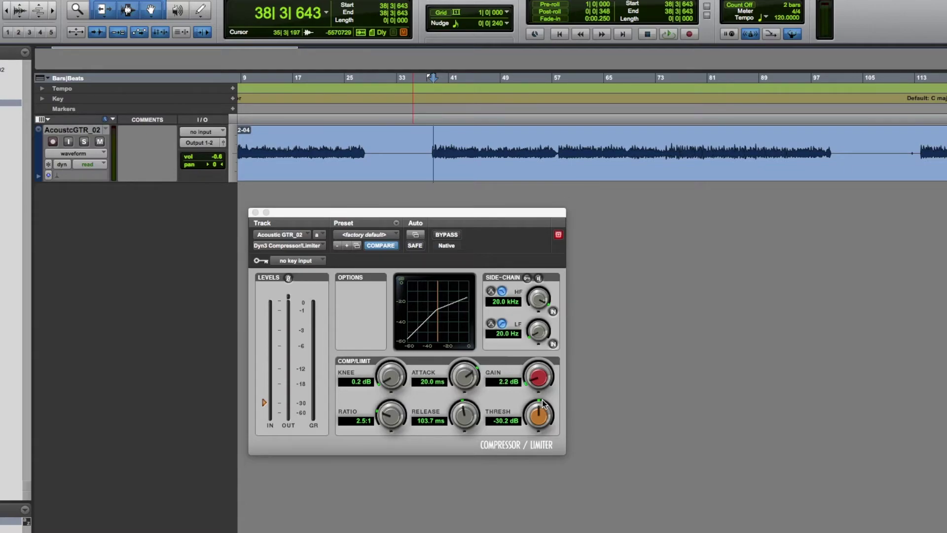
left_click_drag(537, 387, 535, 386)
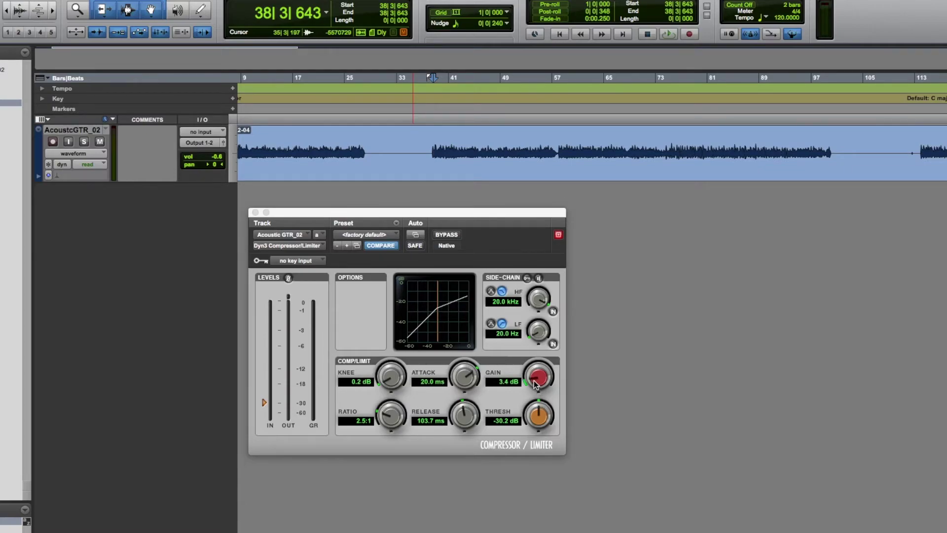
left_click(535, 385)
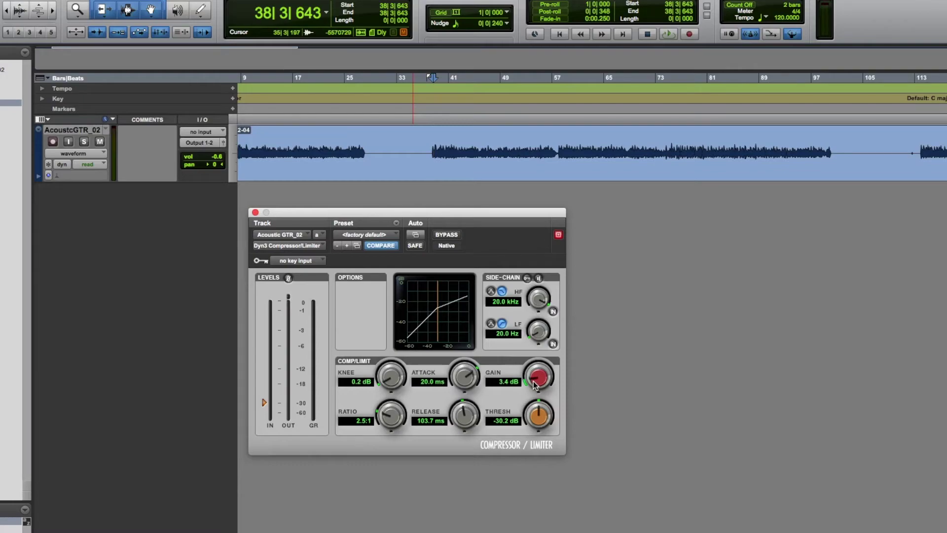
left_click_drag(534, 385, 535, 385)
left_click_drag(461, 217, 469, 213)
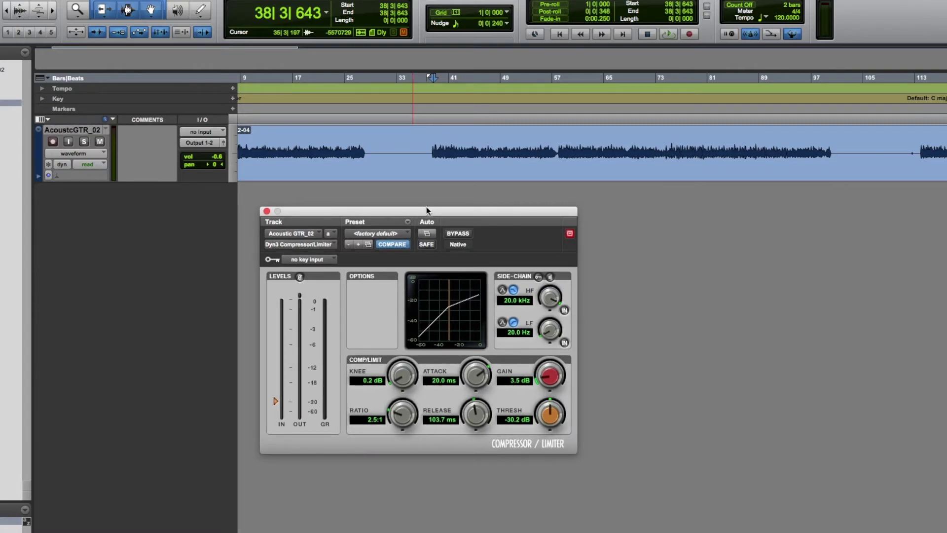
Play the second guitar section and turn the compressor's bypass on and off to compare the sound
key("space")
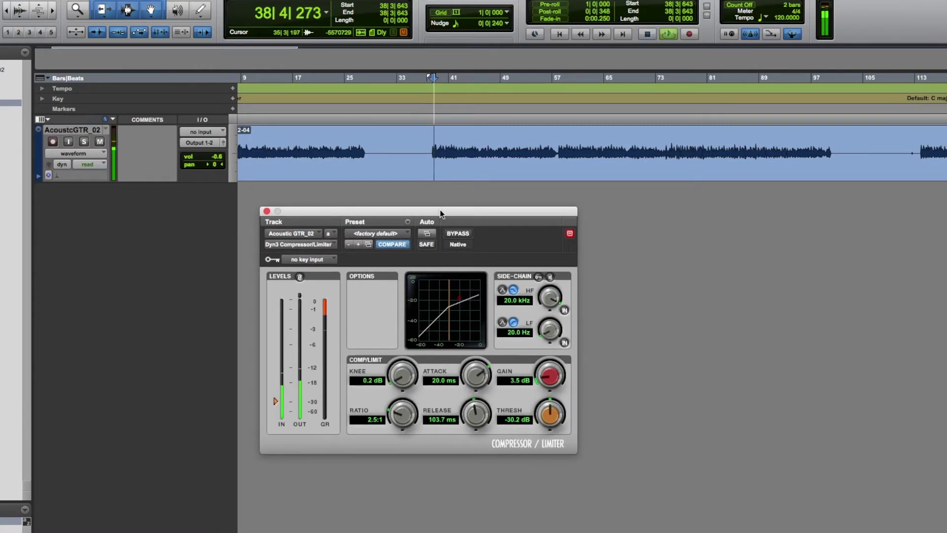
left_click(459, 234)
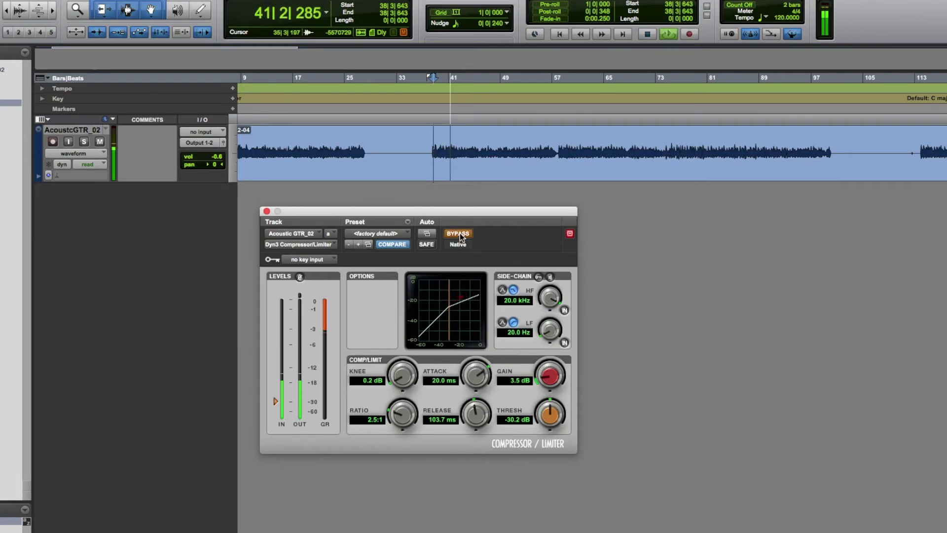
left_click(459, 235)
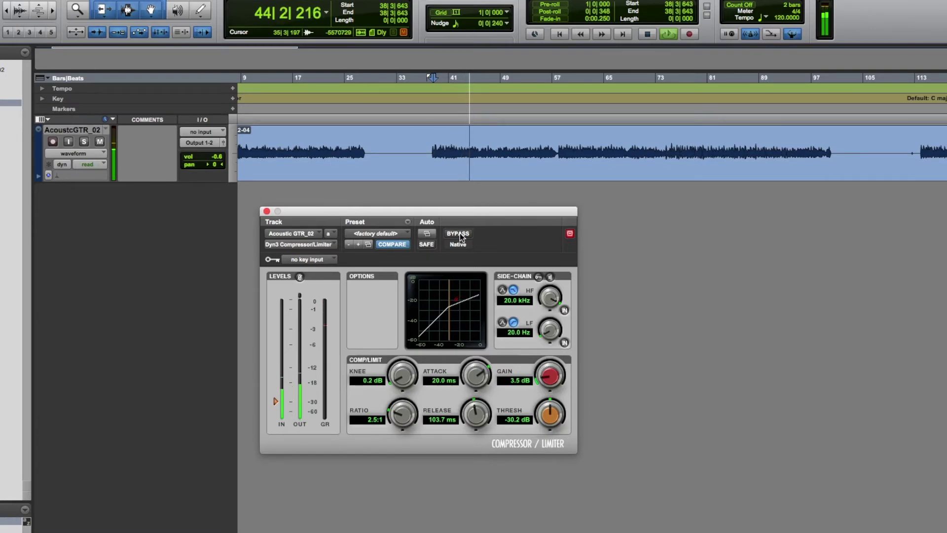
Stop playback, place the cursor back at the second guitar section's start, and raise the compressor's gain to 6.0 dB
key("space")
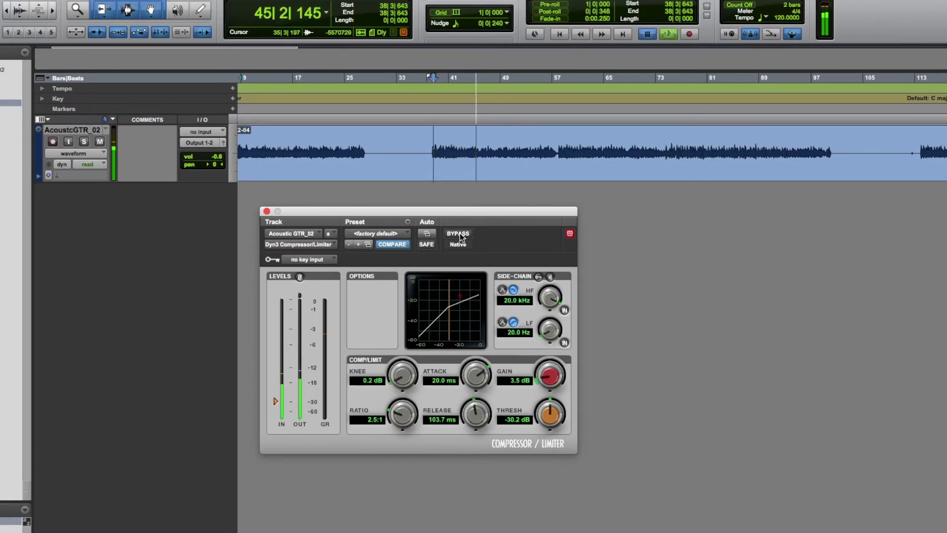
left_click(431, 153)
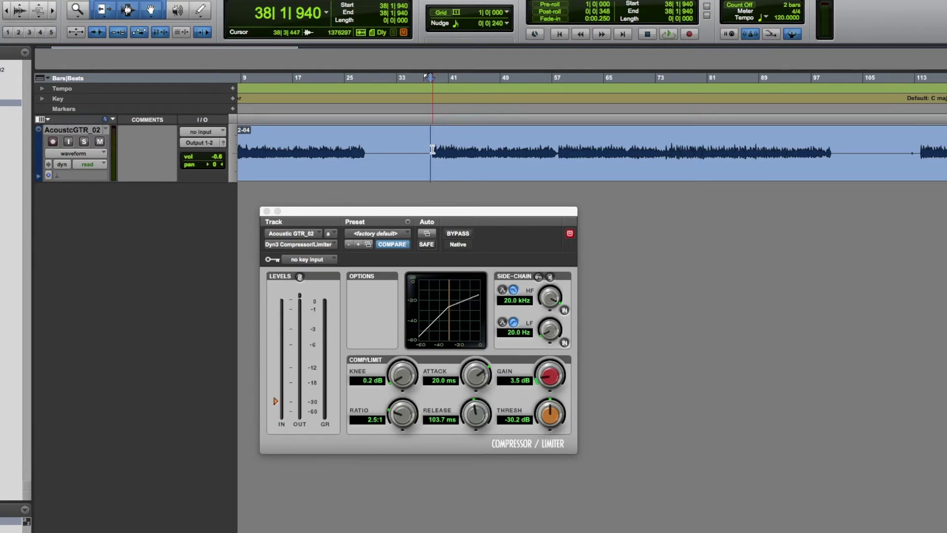
left_click(431, 153)
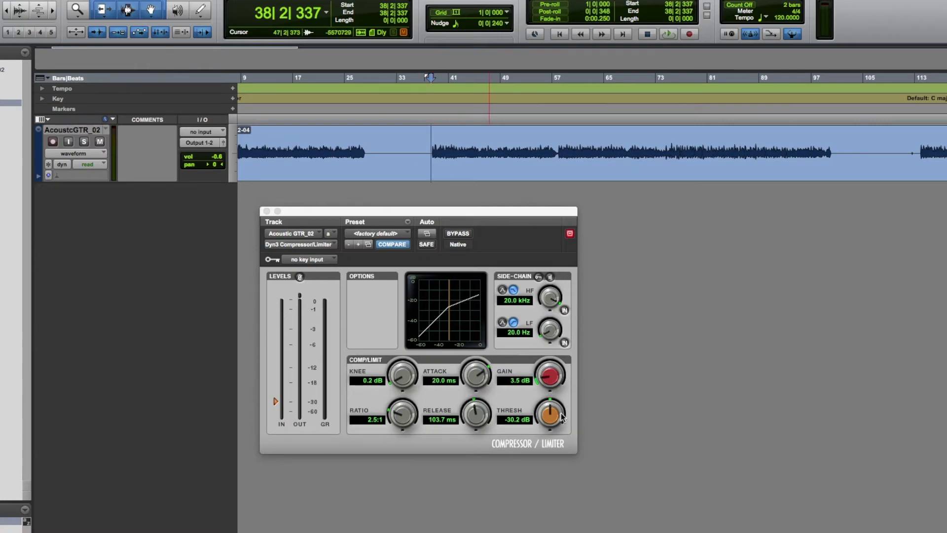
left_click_drag(544, 384, 539, 378)
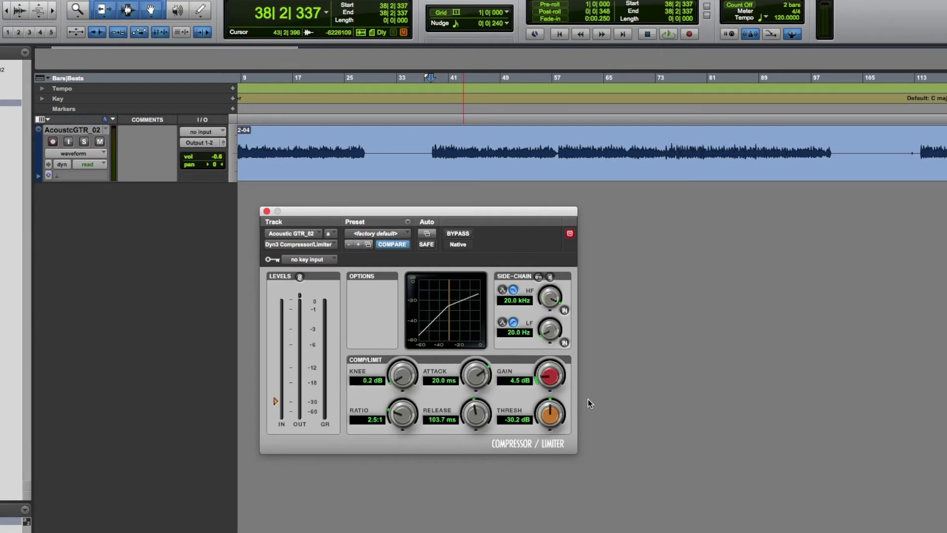
left_click_drag(536, 383, 547, 375)
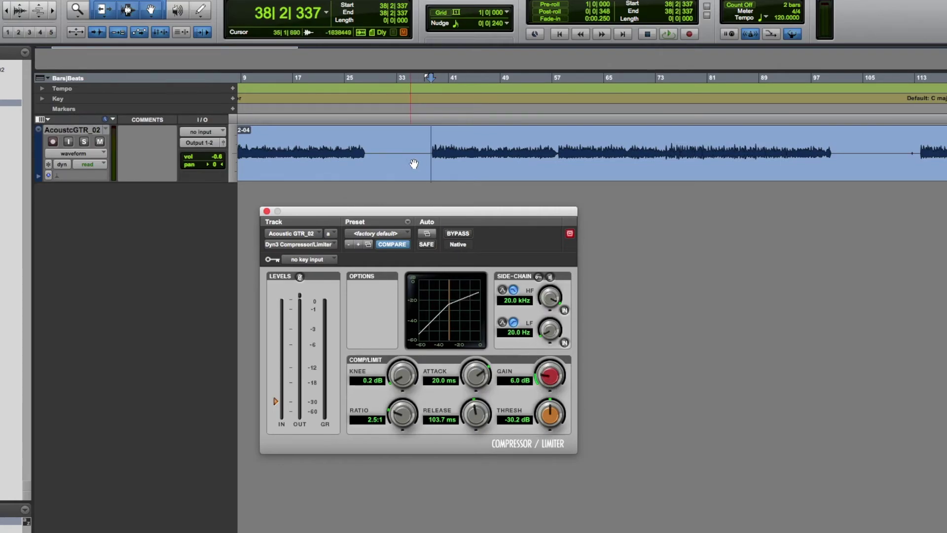
Play from just before the second guitar section, raise the compressor's gain to 8.2 dB, and compare with the bypassed sound
left_click(428, 153)
key("space")
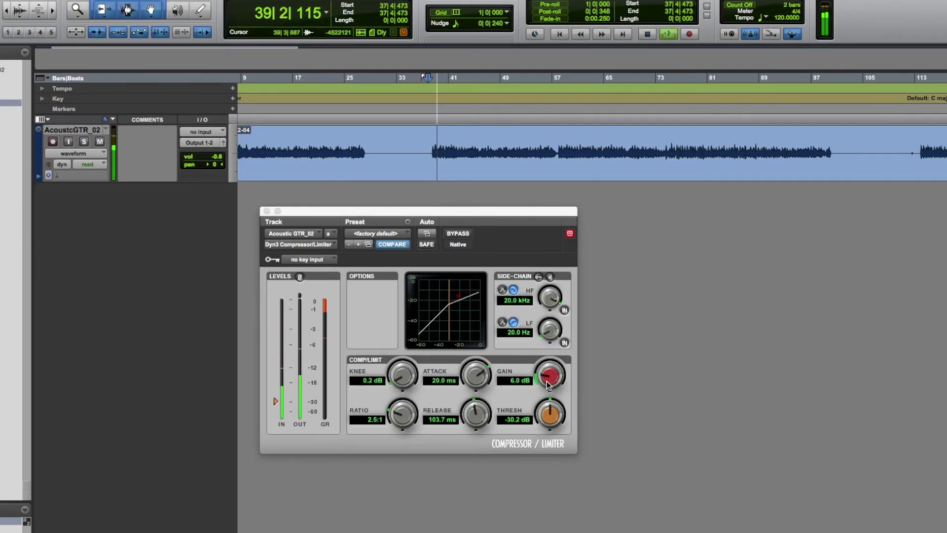
left_click_drag(549, 379, 548, 372)
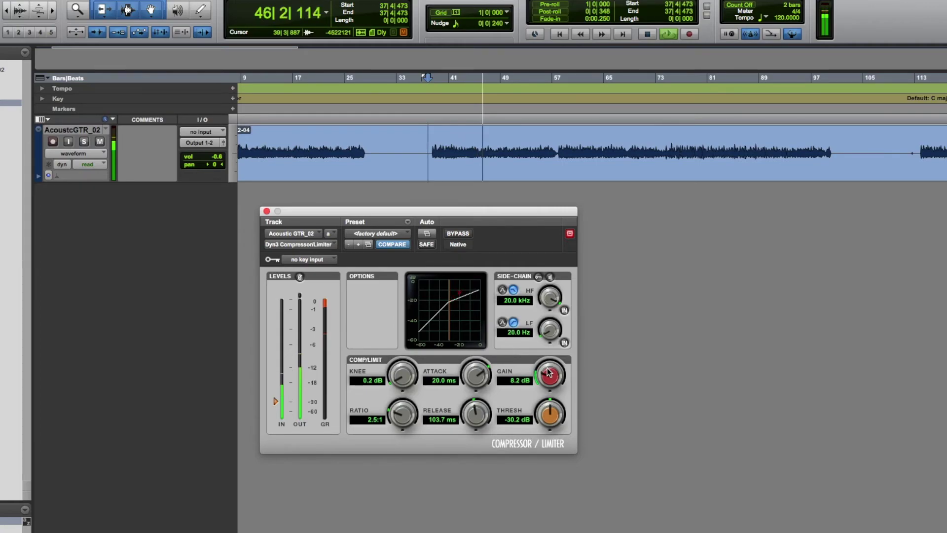
left_click(466, 233)
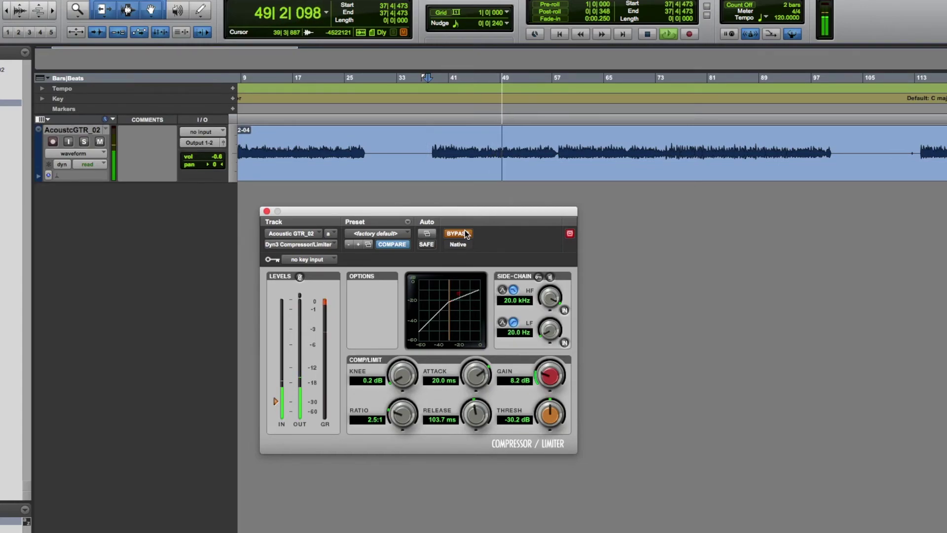
left_click(465, 233)
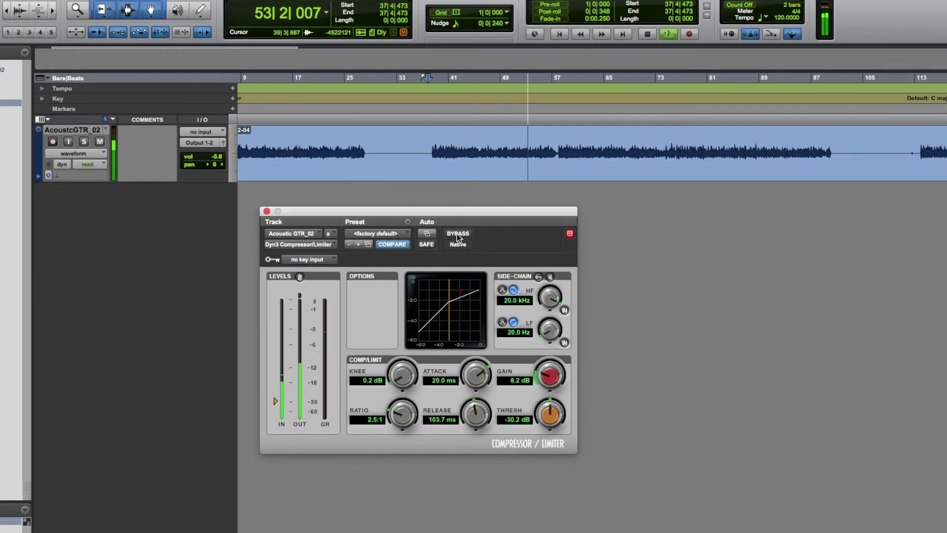
Shorten the compressor's release to 79.4 ms, compare again with the bypassed sound, and stop playback
left_click_drag(475, 420, 473, 427)
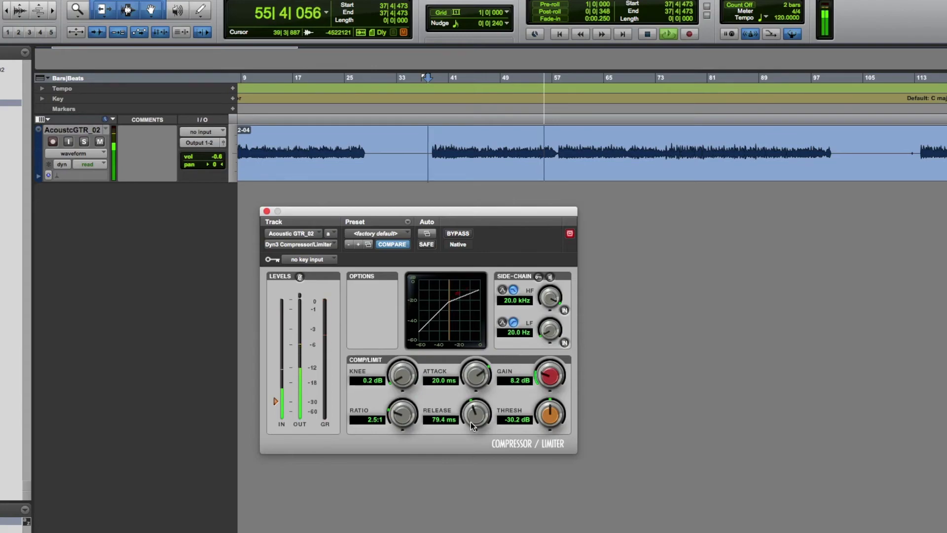
left_click(456, 234)
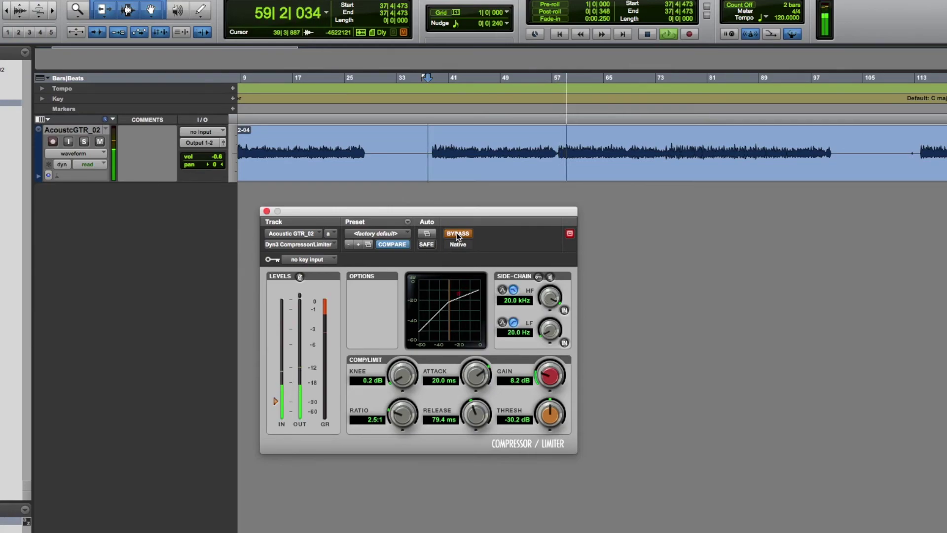
left_click(458, 234)
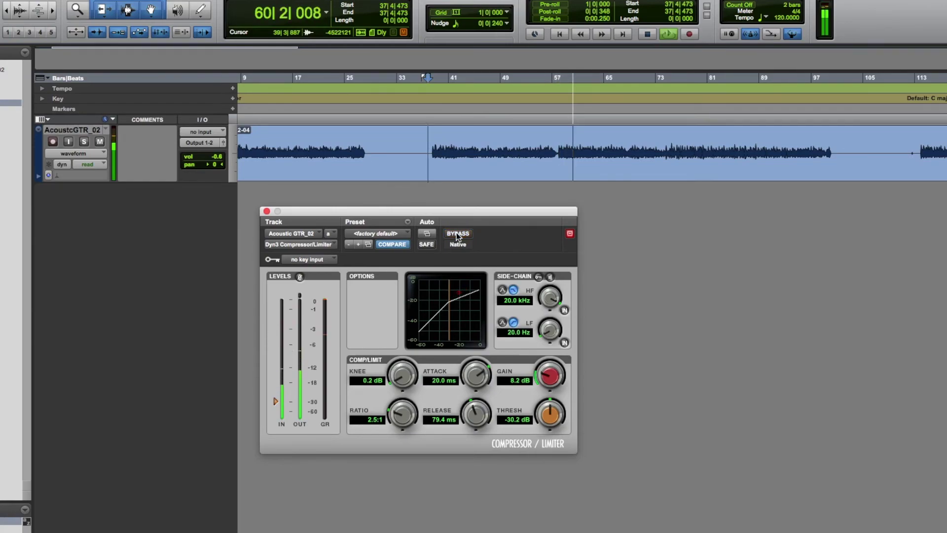
key("space")
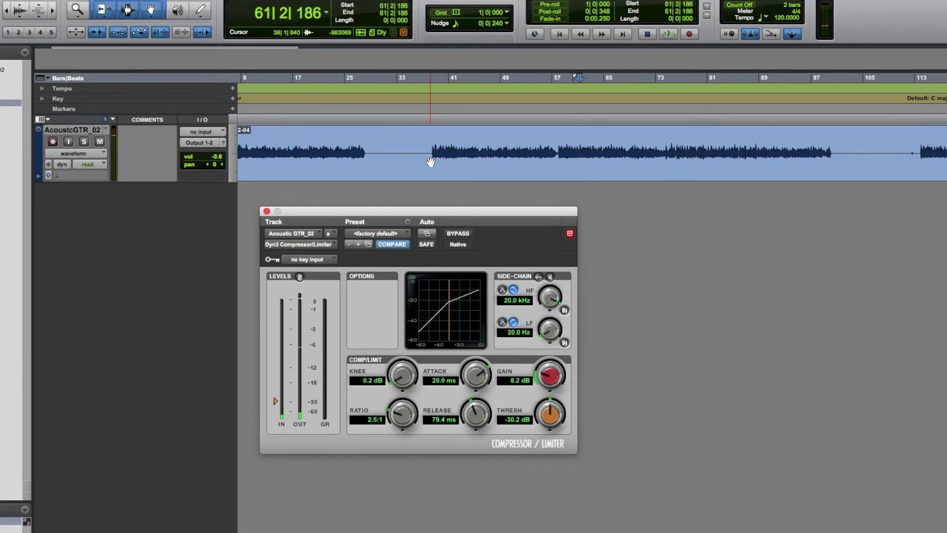
Replay the second guitar section from its start, try a release of 435.8 ms, and bring the release down to 75.4 ms
left_click(430, 152)
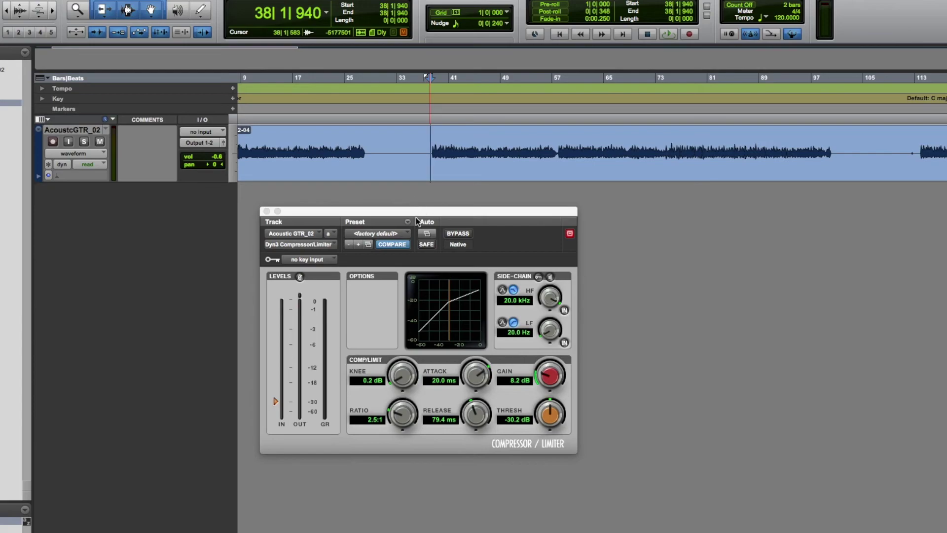
key("Tab")
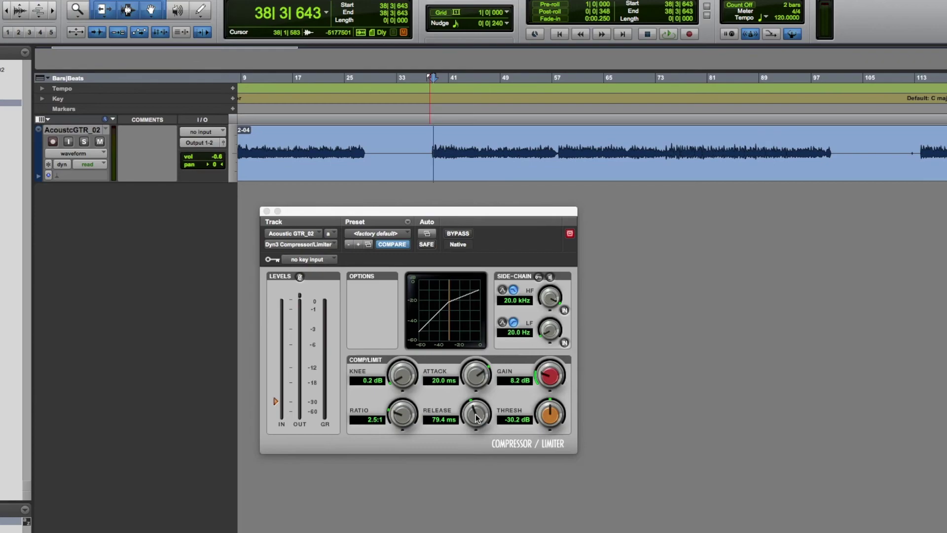
key("space")
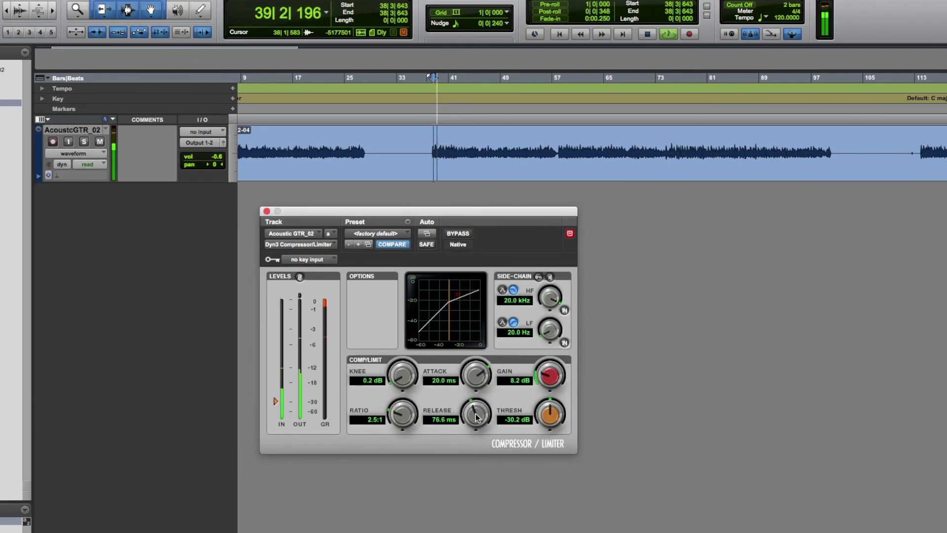
left_click_drag(477, 417, 485, 366)
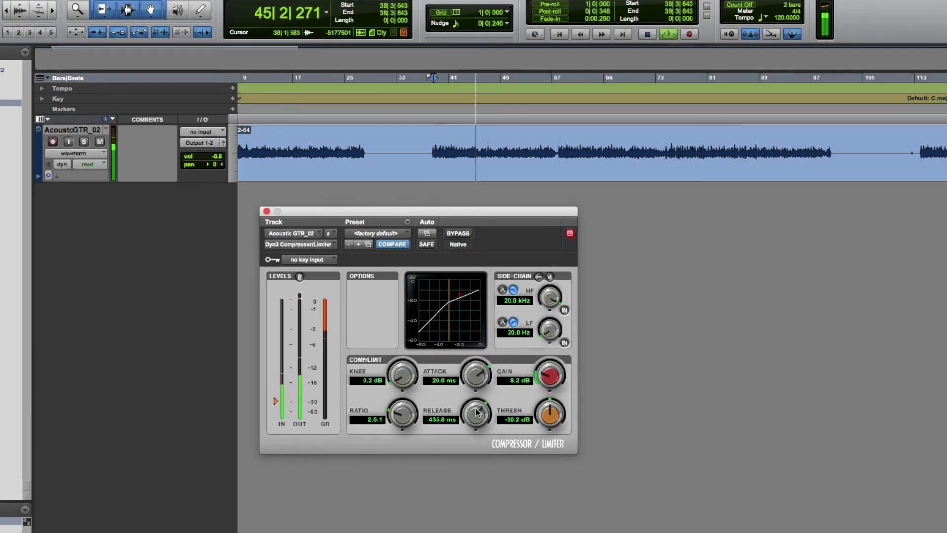
left_click_drag(478, 413, 475, 421)
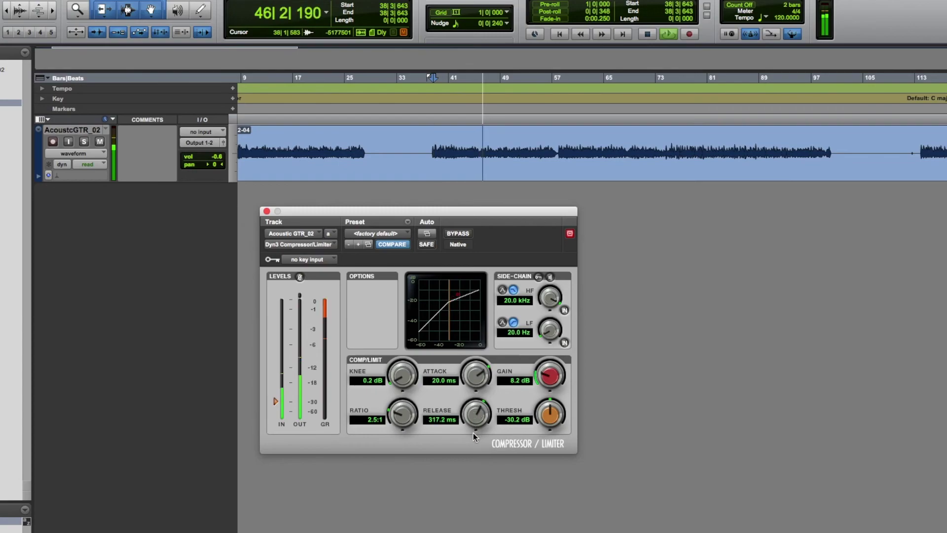
left_click_drag(472, 417, 468, 469)
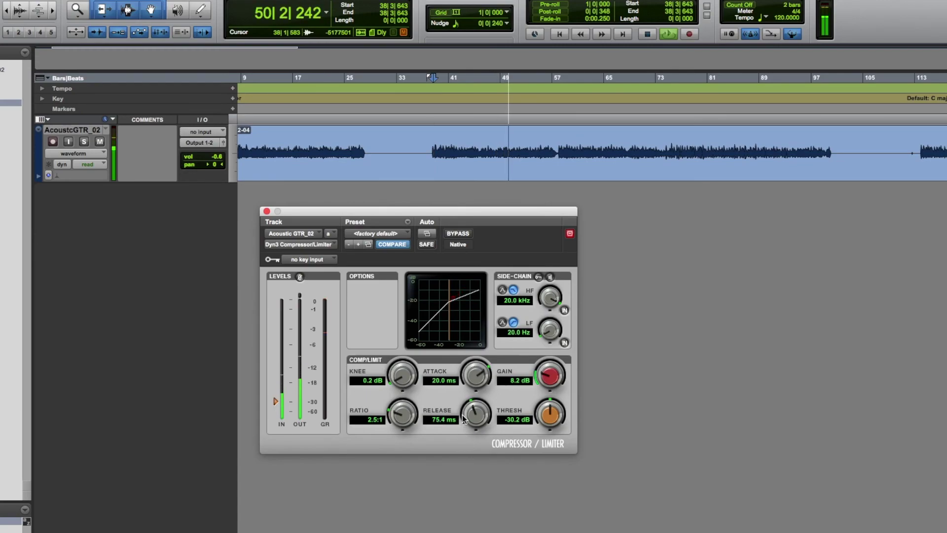
Set the knee to 0.0 dB, try a 2.6:1 ratio before restoring 2.5:1, and stop playback with the cursor at the second section's start
left_click_drag(398, 380, 405, 412)
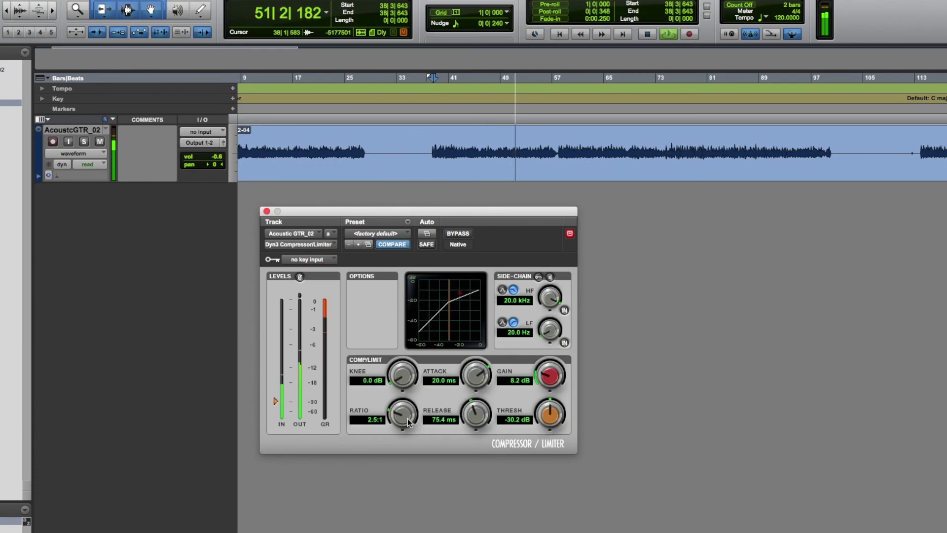
scroll(394, 416, "up", 1)
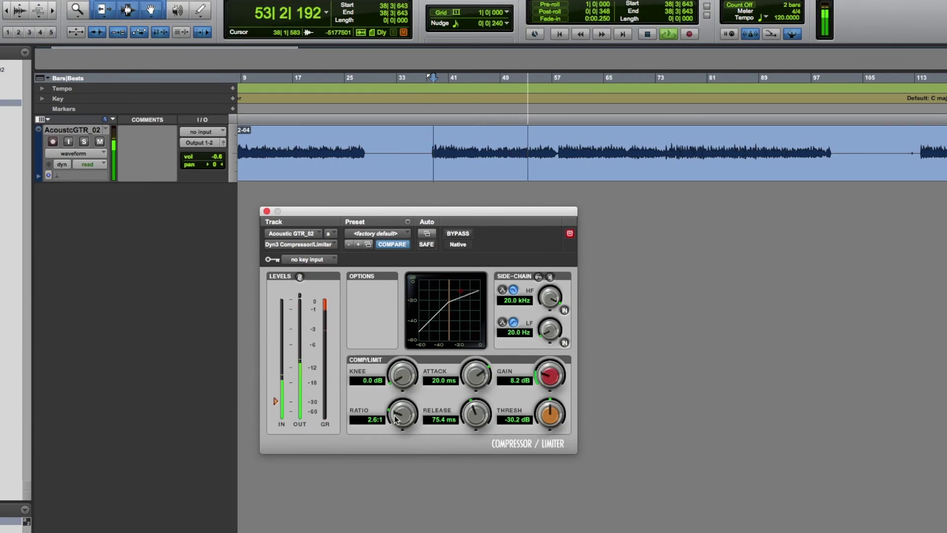
scroll(395, 417, "down", 1)
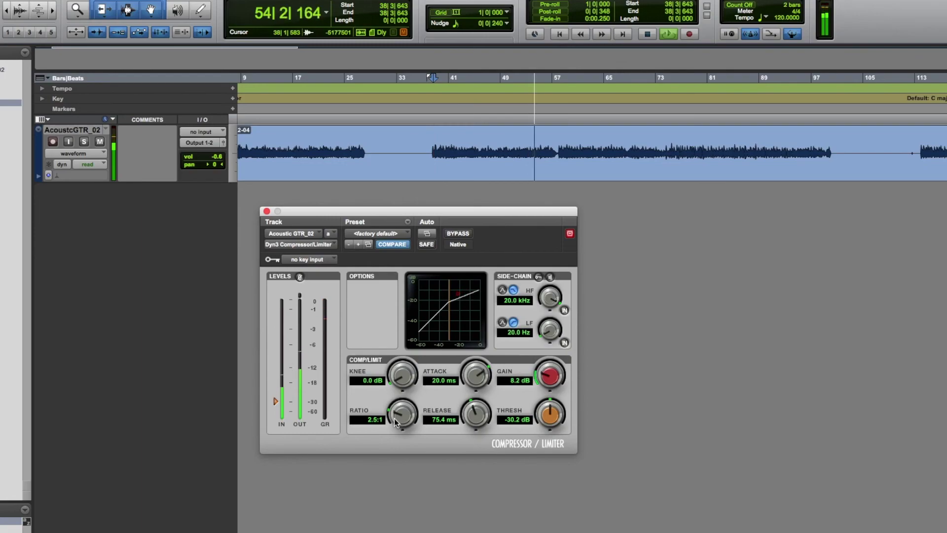
key("space")
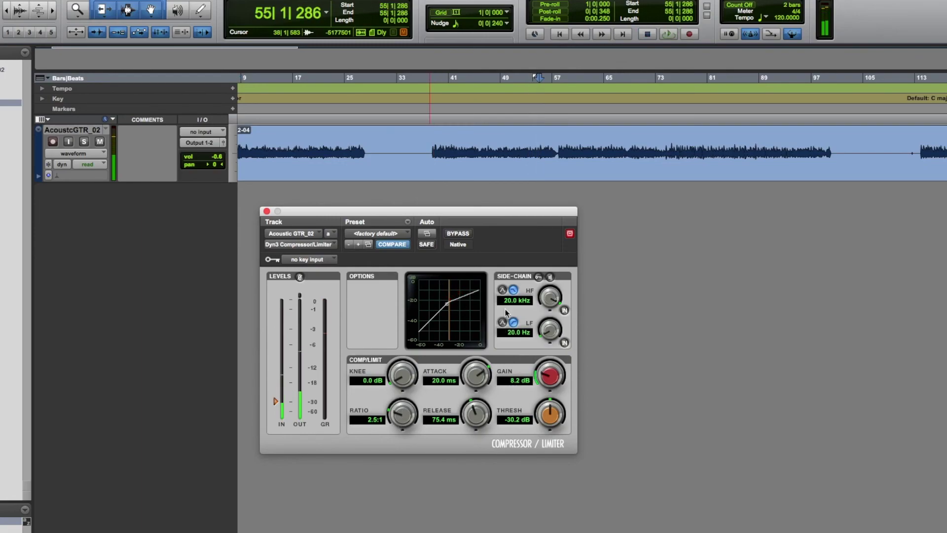
left_click(431, 151)
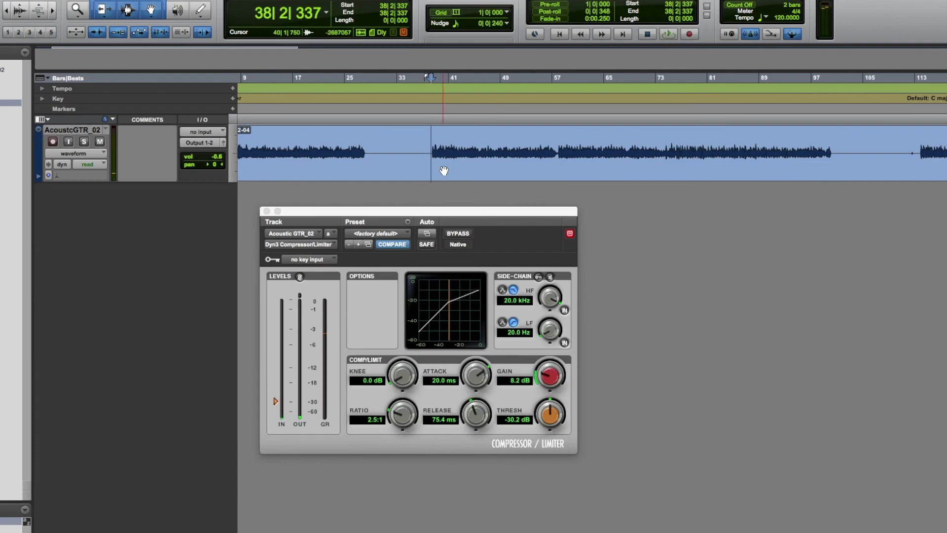